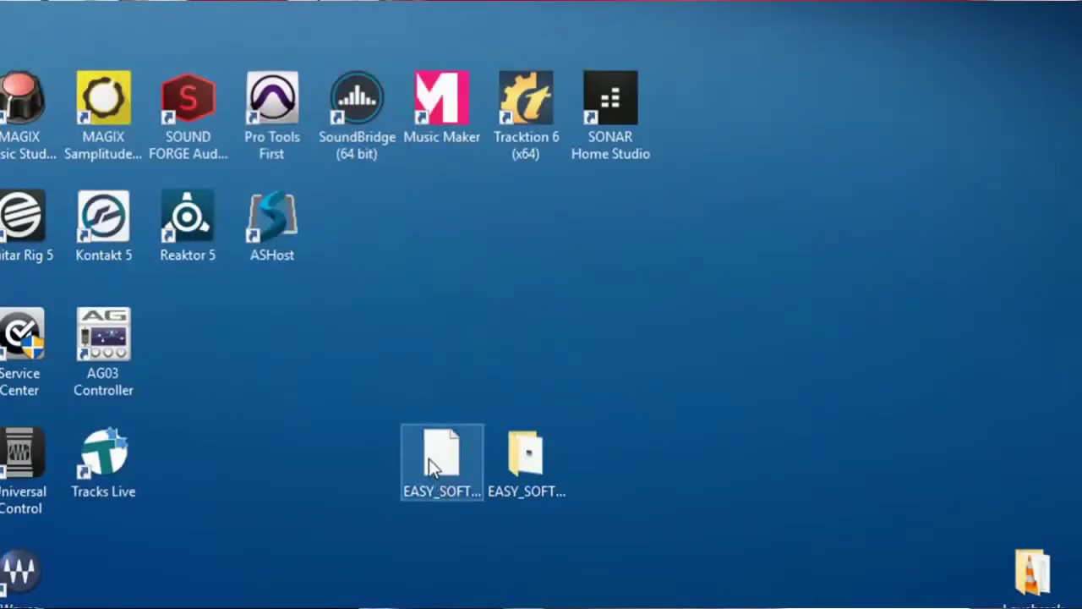
# Select the downloaded editor archive and bring up its actions, then dismiss them.
pyautogui.click(429, 458)
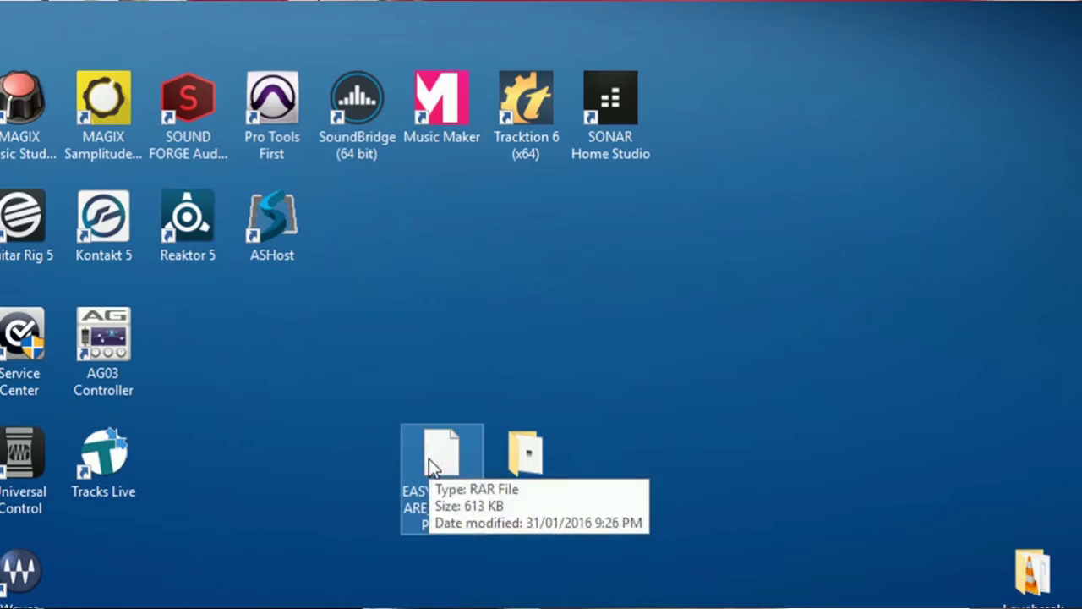
pyautogui.rightClick(428, 461)
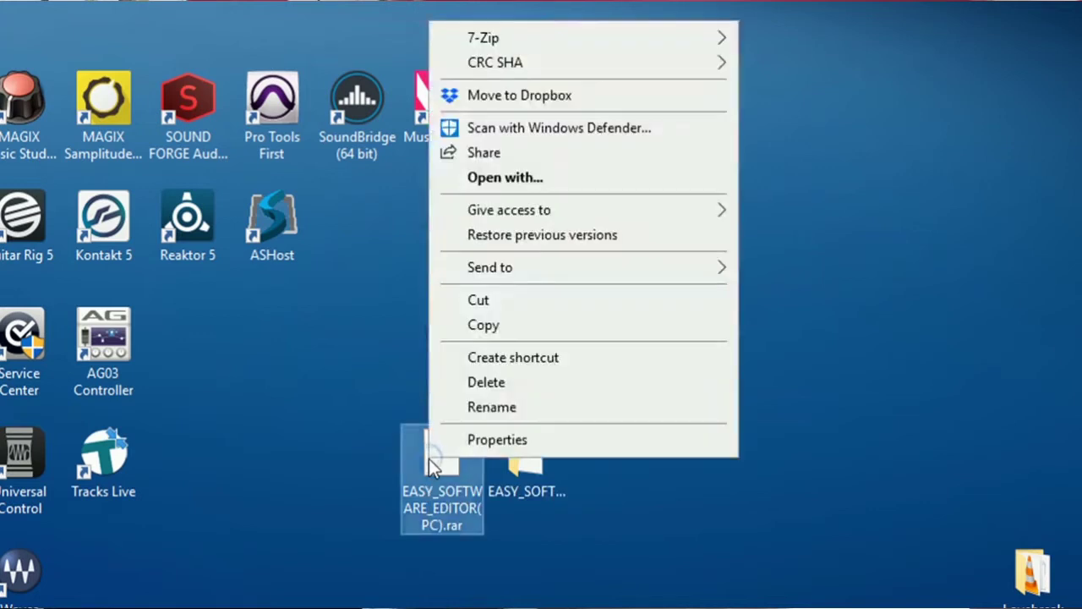
pyautogui.moveTo(614, 51)
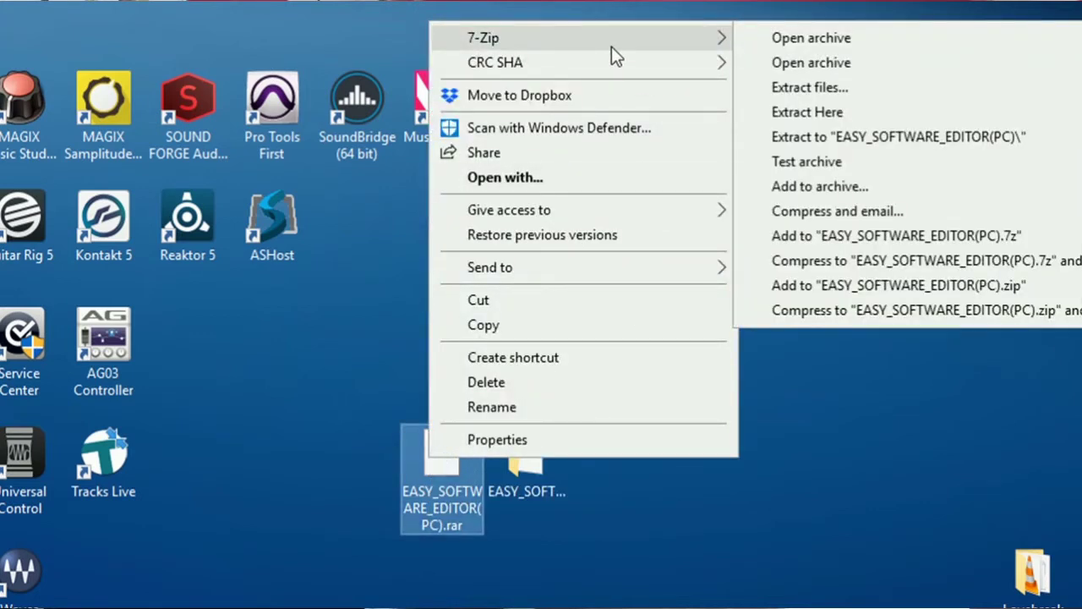
pyautogui.click(655, 600)
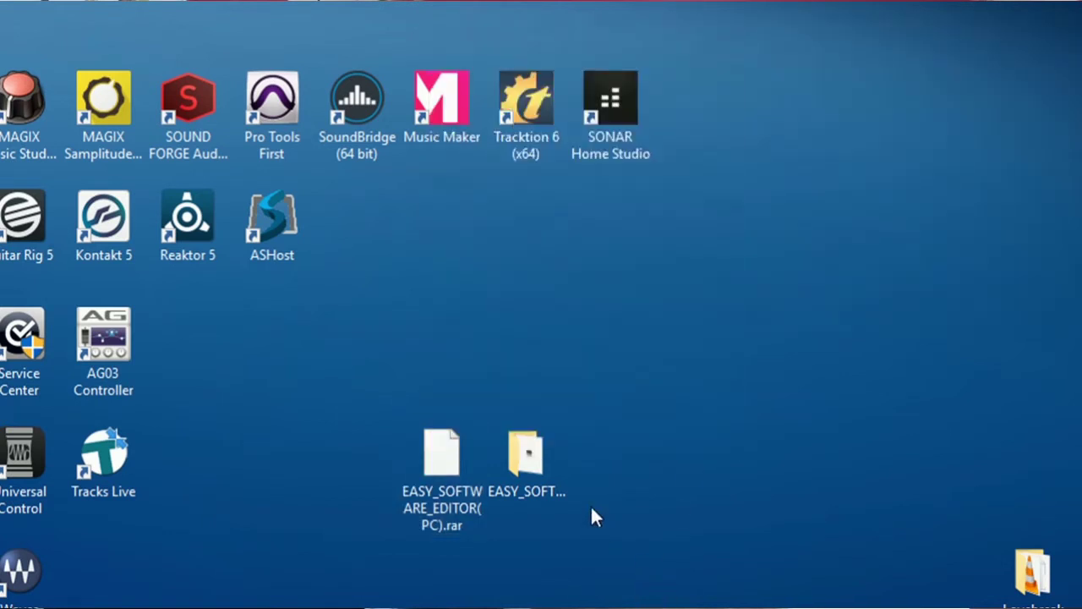
# Open the extracted EASY_SOFTWARE_EDITOR(PC) folder and launch Easy control editor.exe.
pyautogui.doubleClick(530, 466)
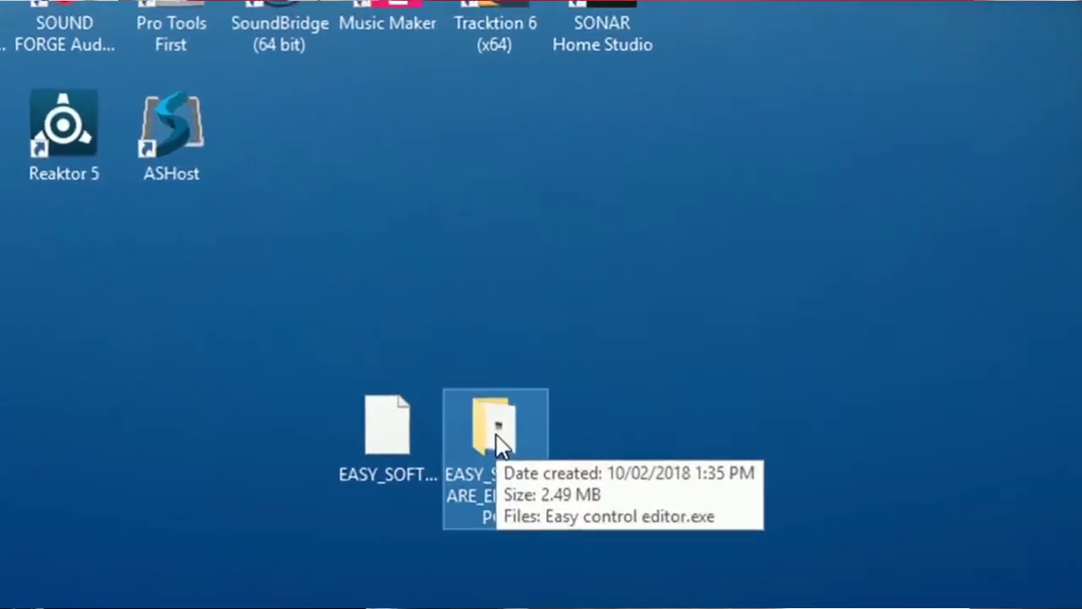
pyautogui.doubleClick(498, 432)
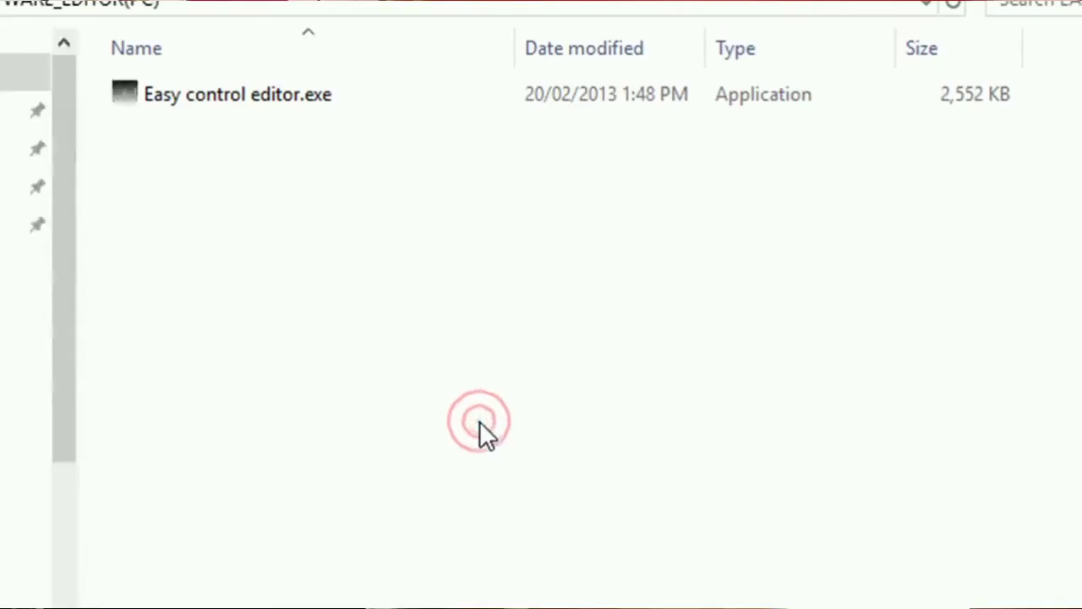
pyautogui.doubleClick(192, 99)
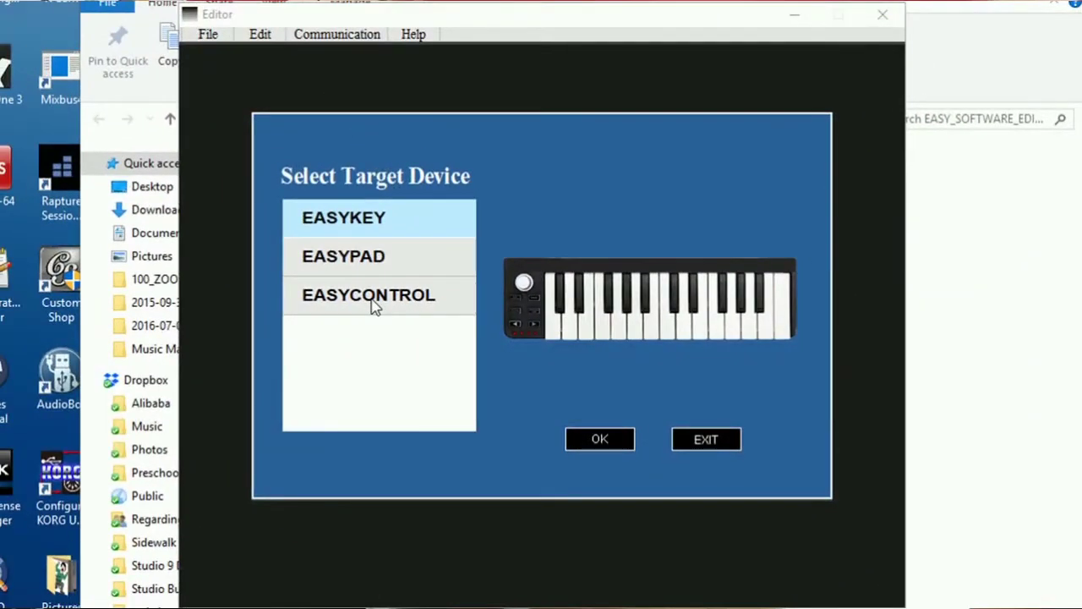
# Choose EASYCONTROL as the target device to load its Scene 1 layout.
pyautogui.click(375, 307)
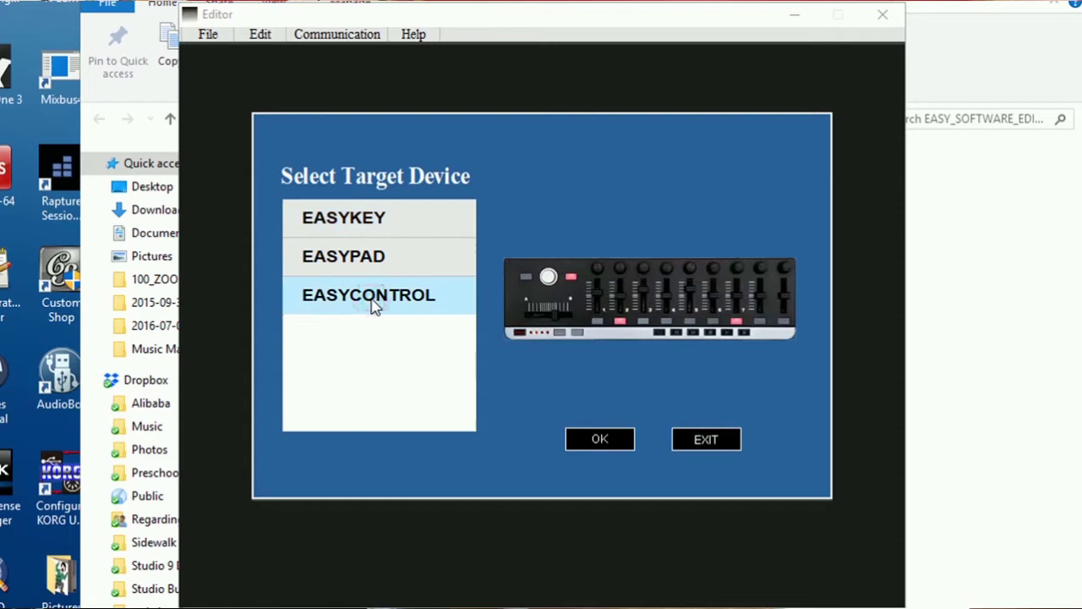
pyautogui.click(601, 439)
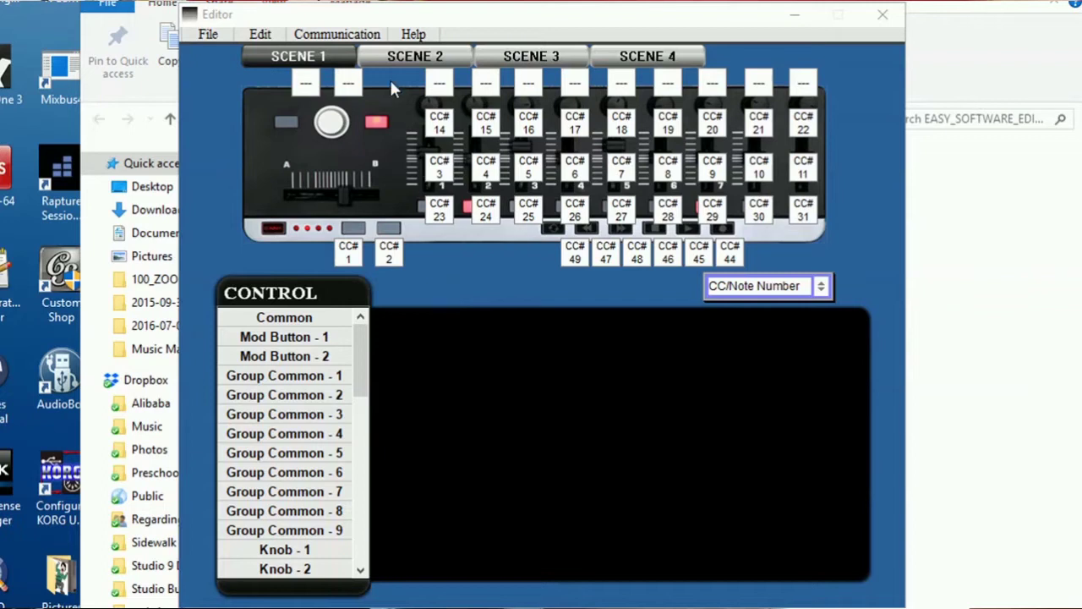
# Read the scene data in from the connected controller, confirming both prompts.
pyautogui.click(336, 34)
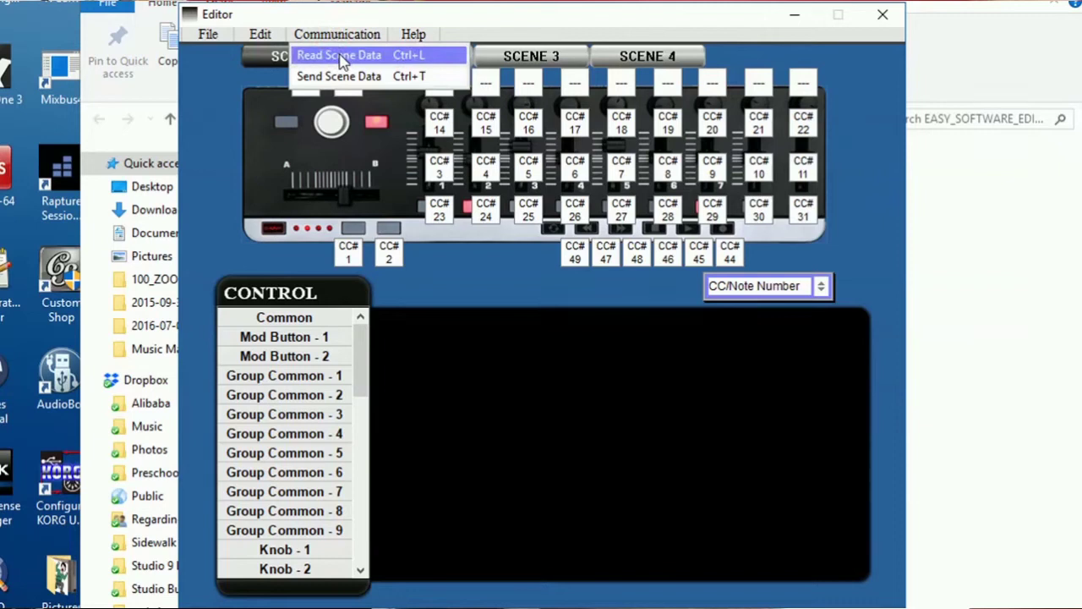
pyautogui.click(342, 56)
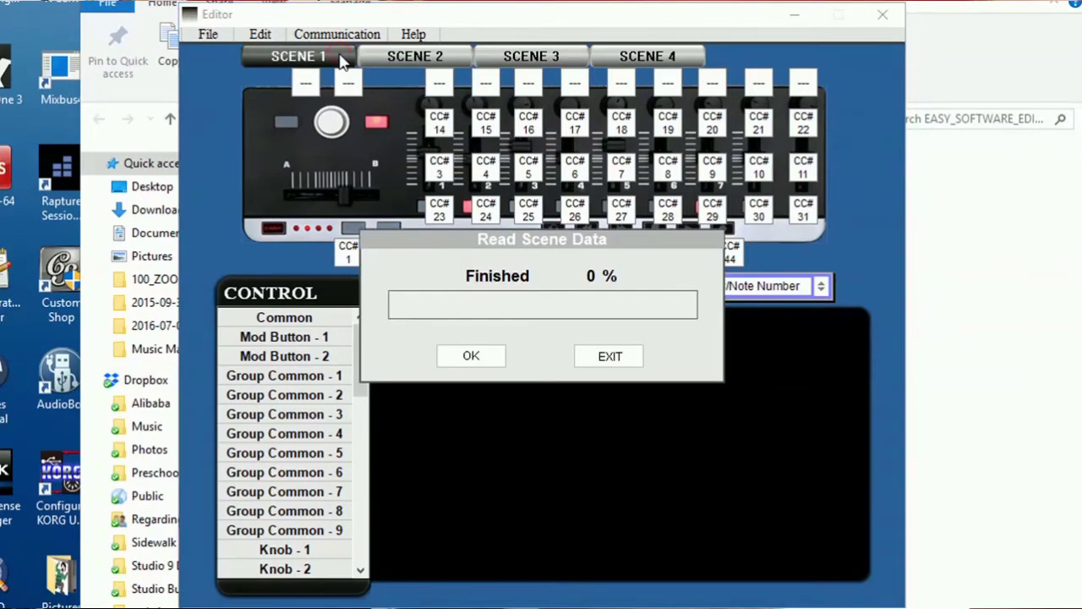
pyautogui.click(471, 356)
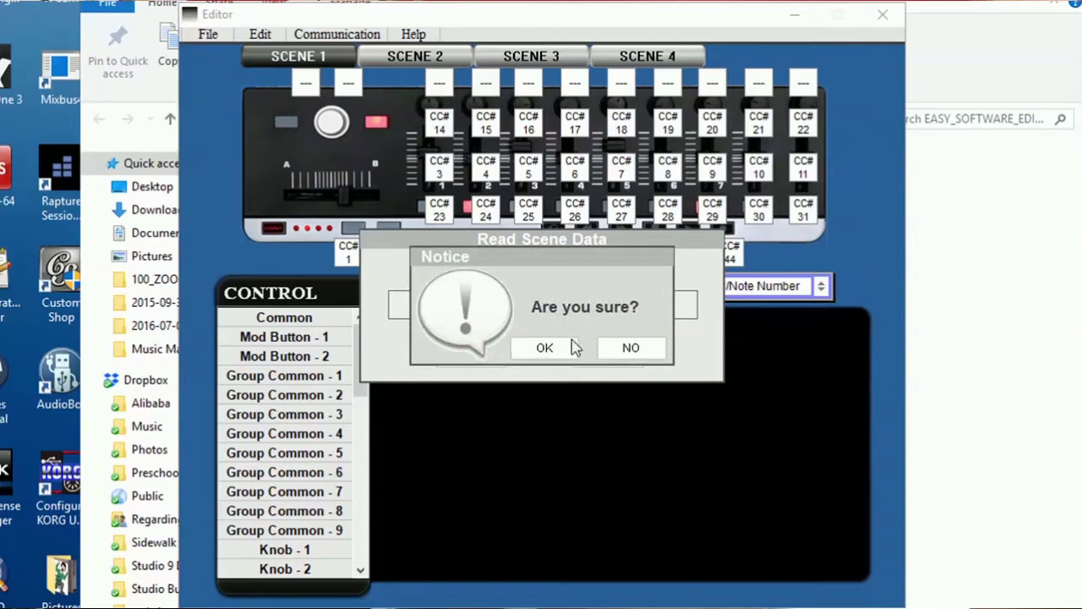
pyautogui.click(544, 348)
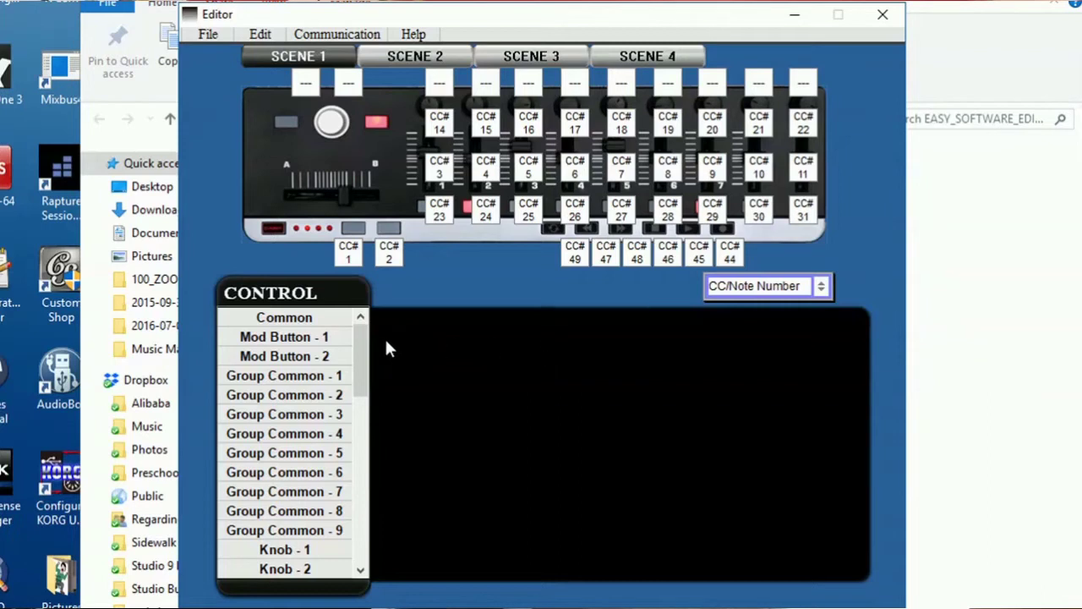
# Switch Button 1 - 1 (CC 23) and Button 1 - 2 (CC 24) from Toggle to Momentary.
pyautogui.moveTo(367, 362); pyautogui.dragTo(374, 480)
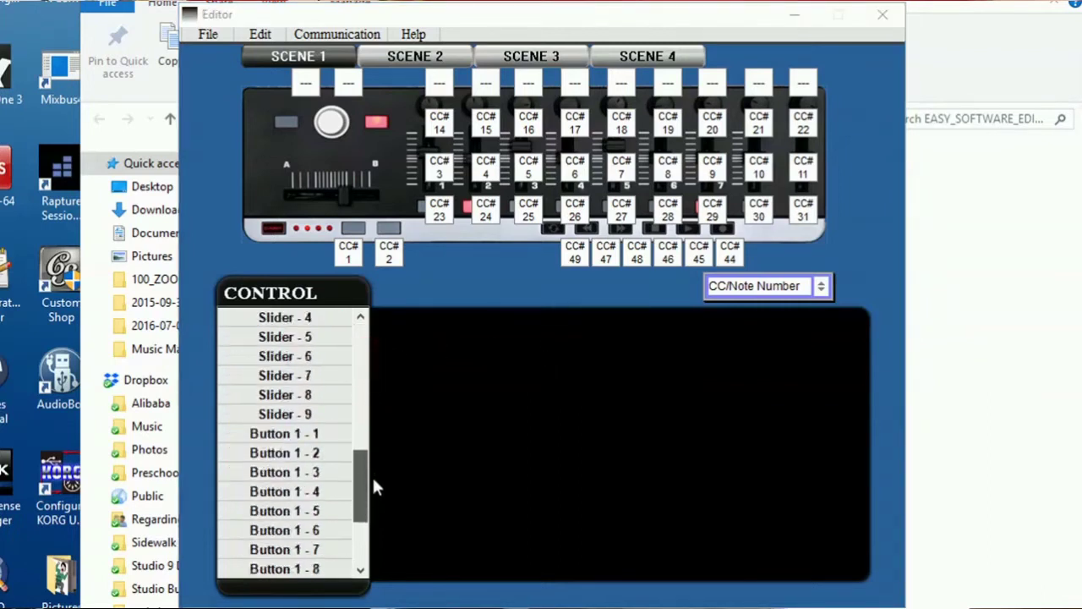
pyautogui.scroll(-1, 373, 488)
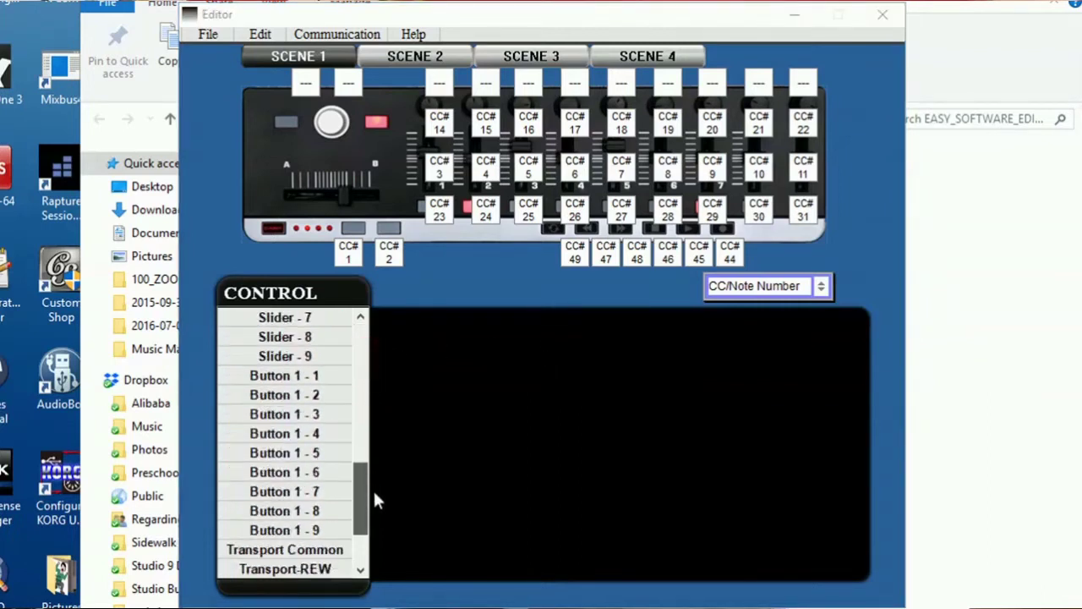
pyautogui.click(279, 376)
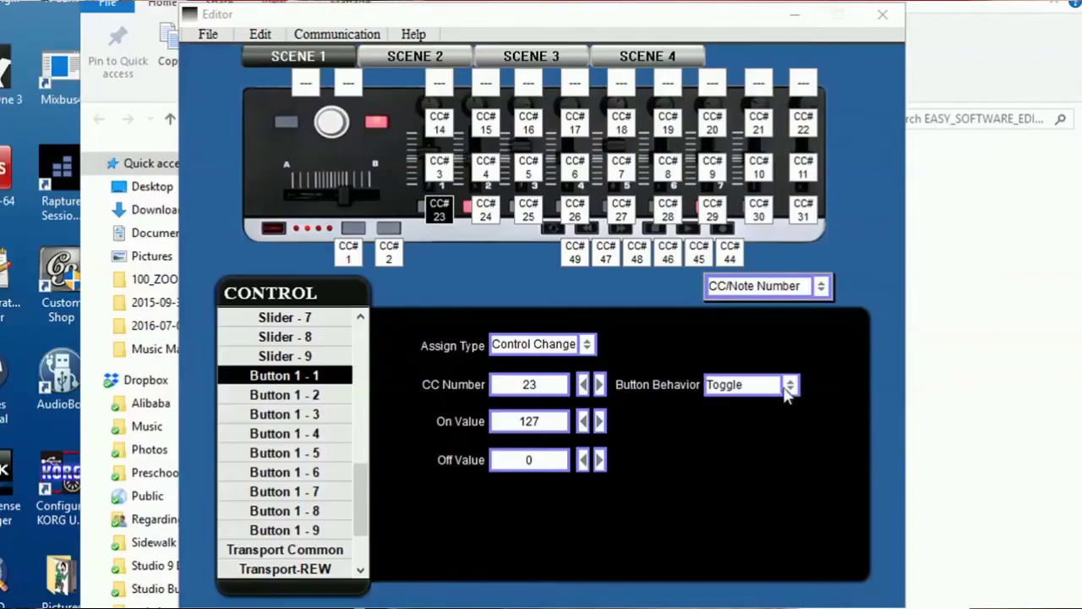
pyautogui.click(788, 386)
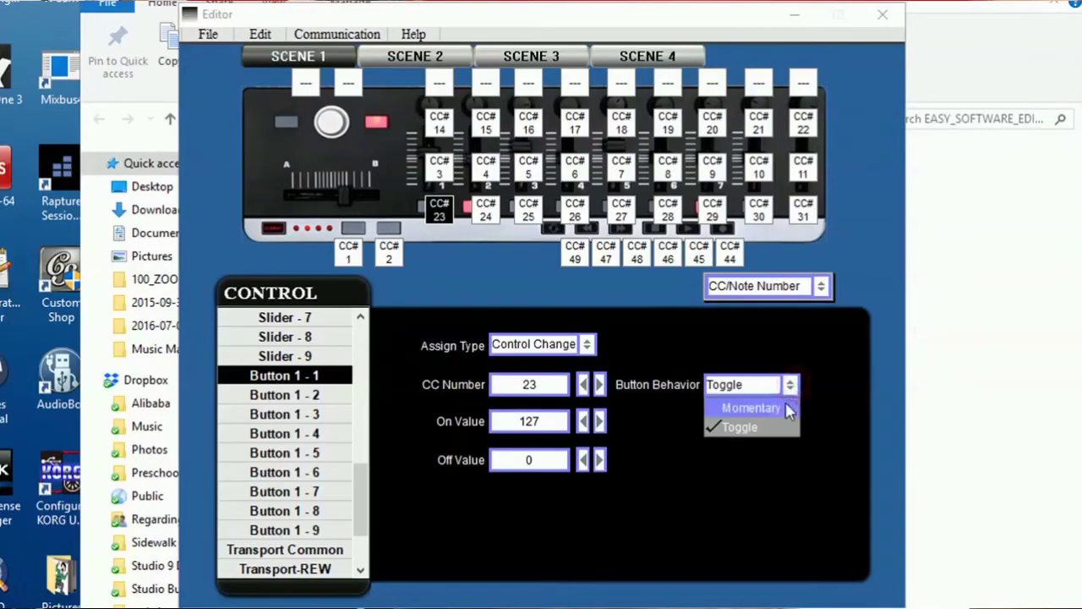
pyautogui.click(751, 407)
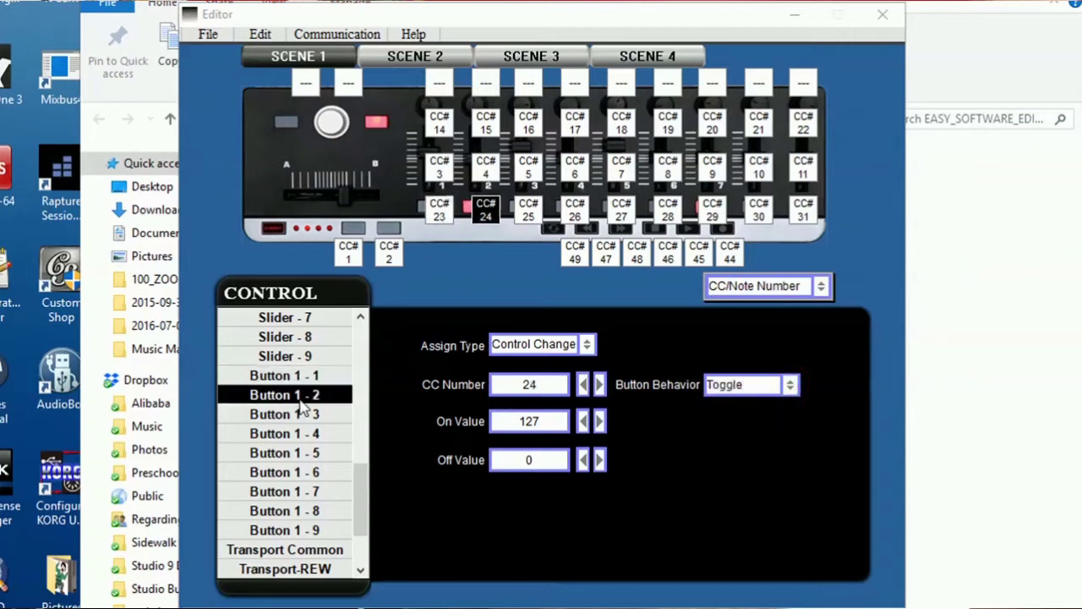
pyautogui.click(788, 387)
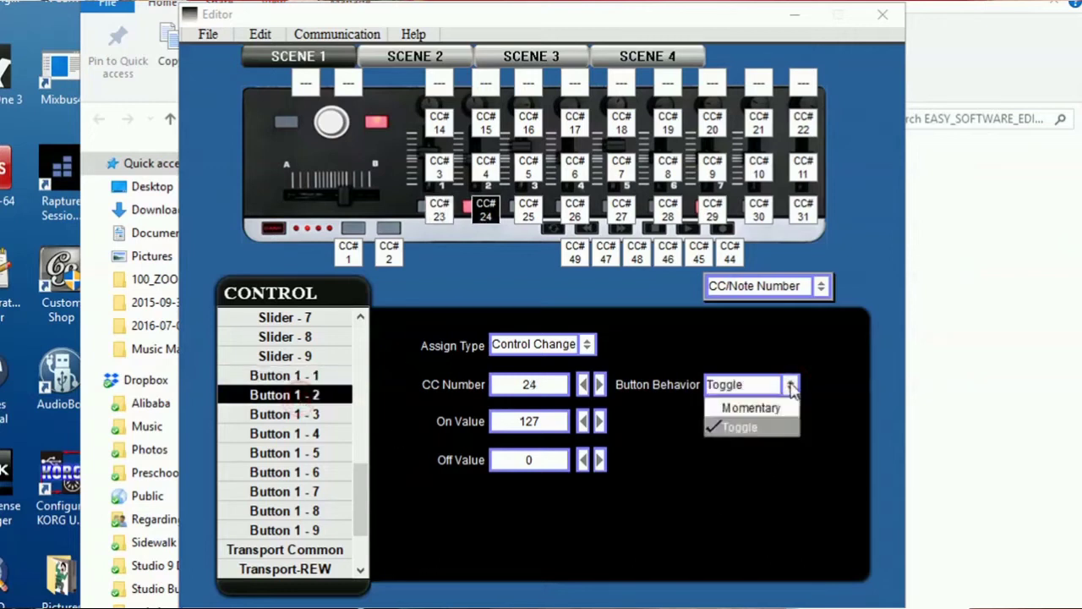
pyautogui.click(751, 406)
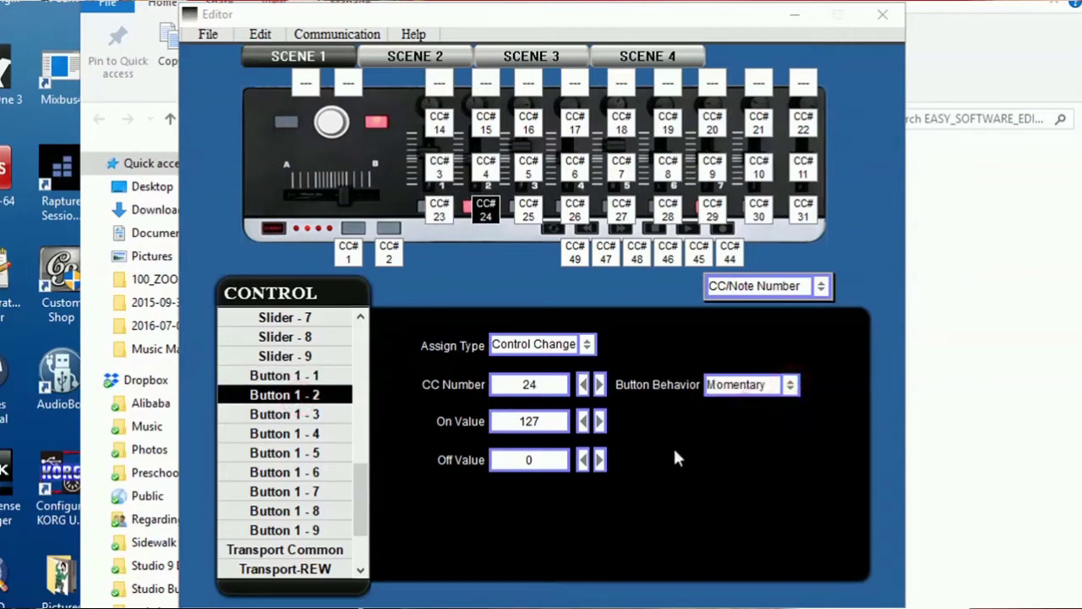
# Send the edited Scene 1 data to the controller, confirming the overwrite.
pyautogui.click(349, 36)
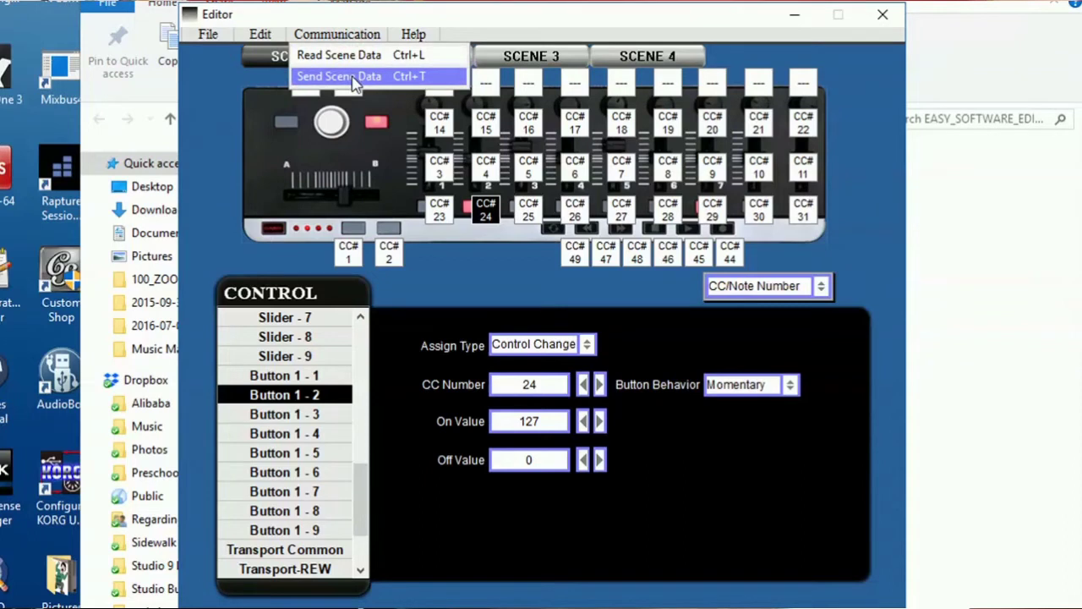
pyautogui.click(353, 78)
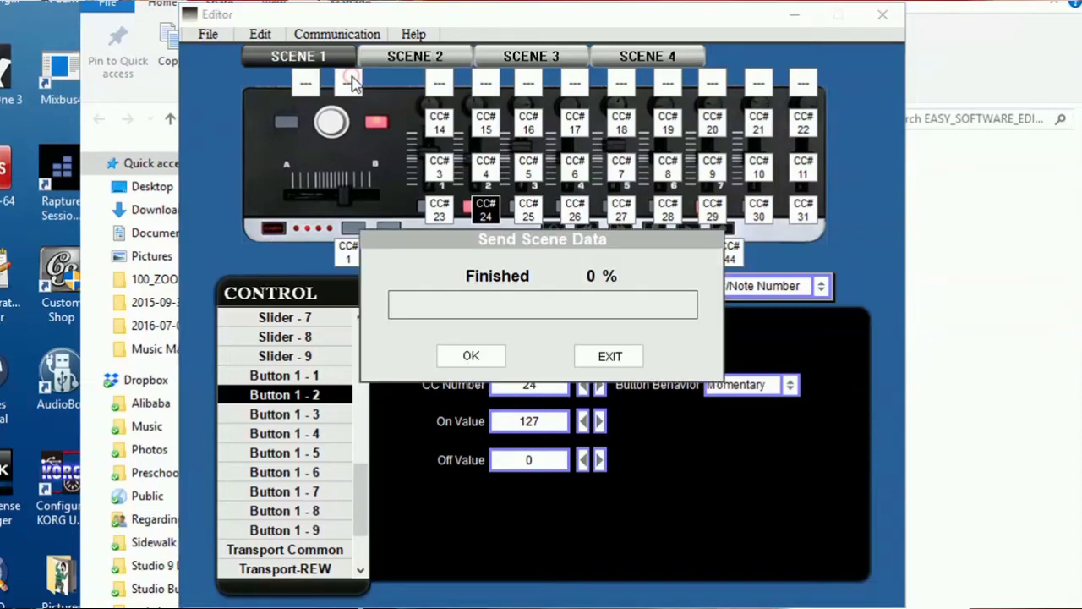
pyautogui.click(471, 356)
pyautogui.click(544, 349)
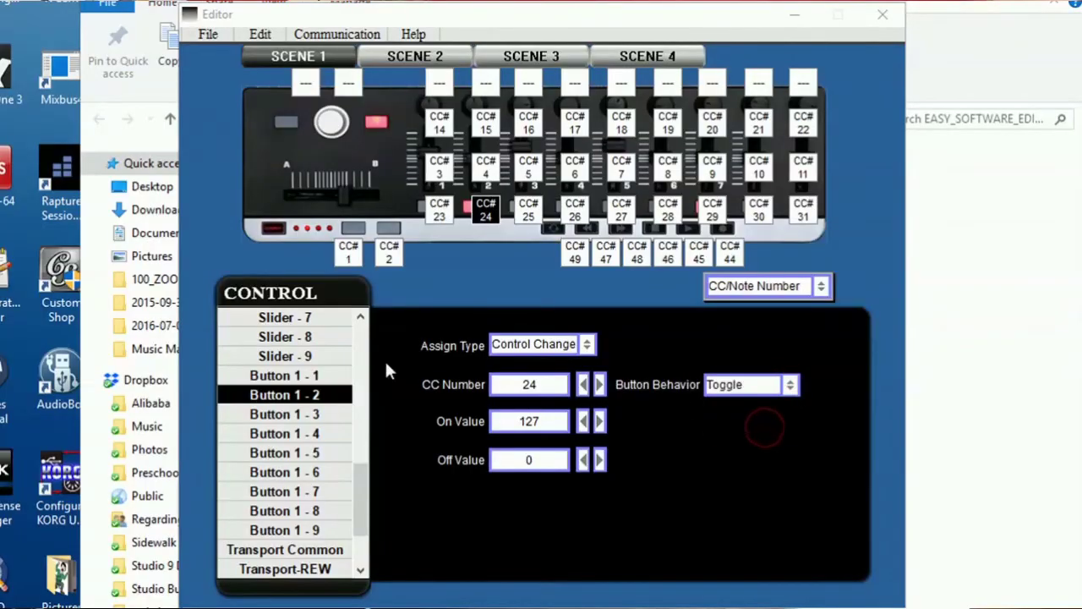
# Set Button 1 - 1 (CC 23) back to Toggle behavior.
pyautogui.click(326, 379)
pyautogui.click(797, 386)
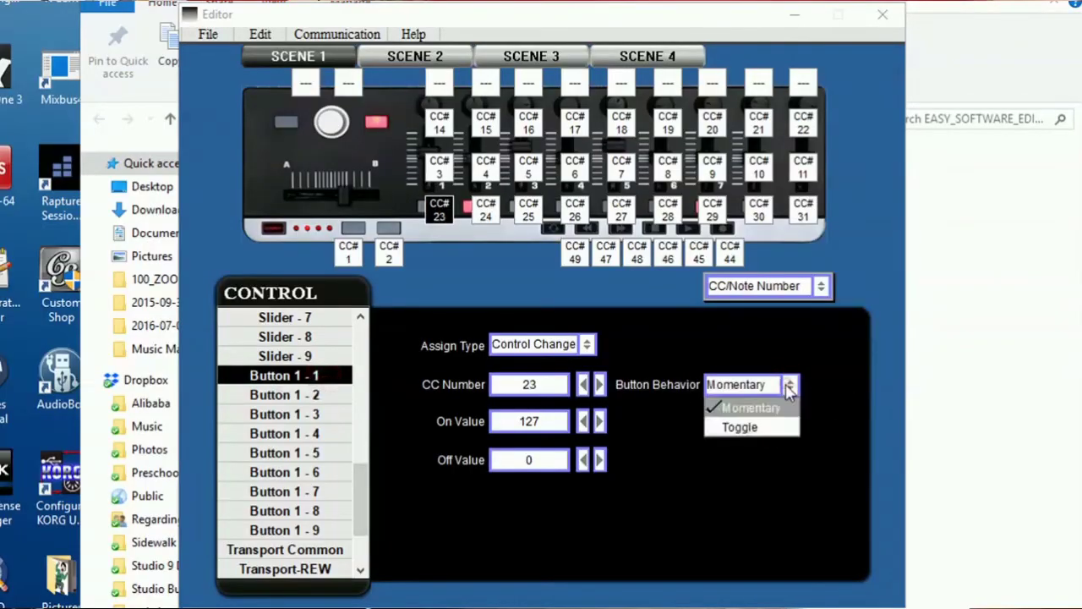
pyautogui.click(765, 427)
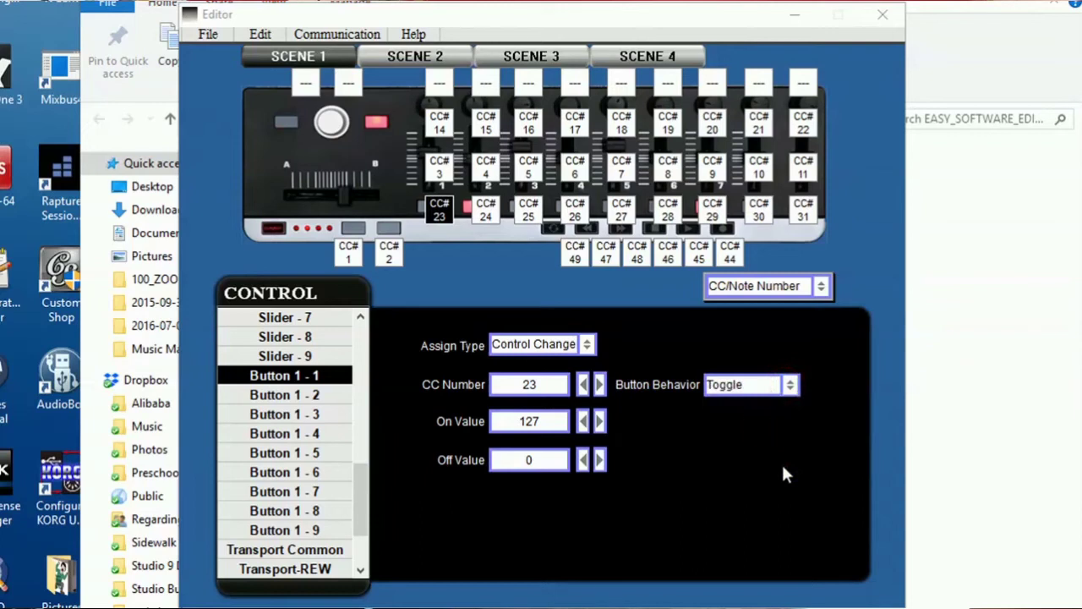
# Send the updated scene data to the controller, confirming the overwrite.
pyautogui.click(342, 38)
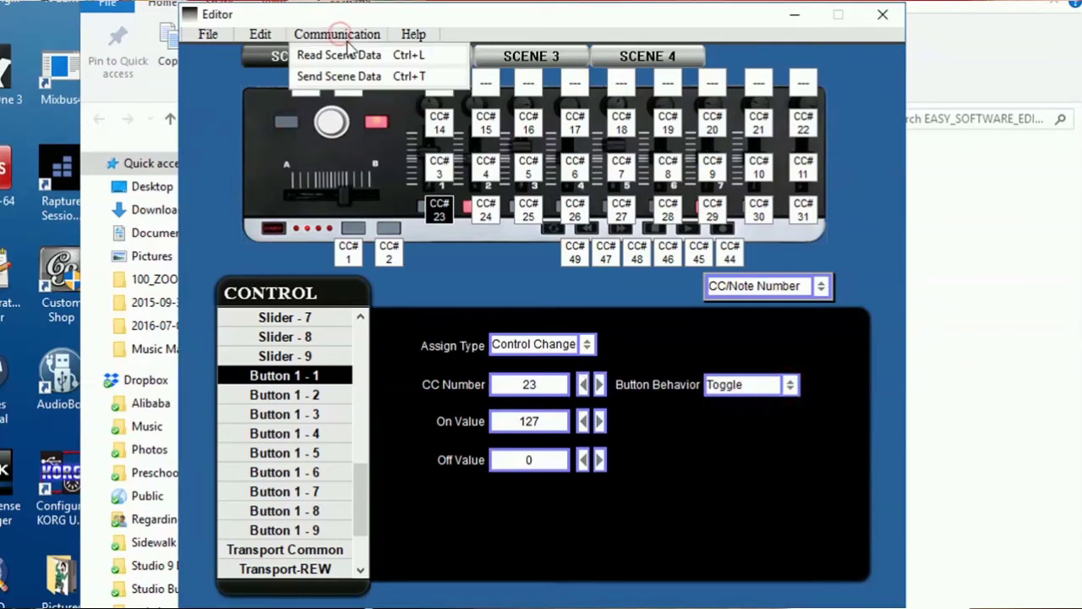
pyautogui.click(364, 77)
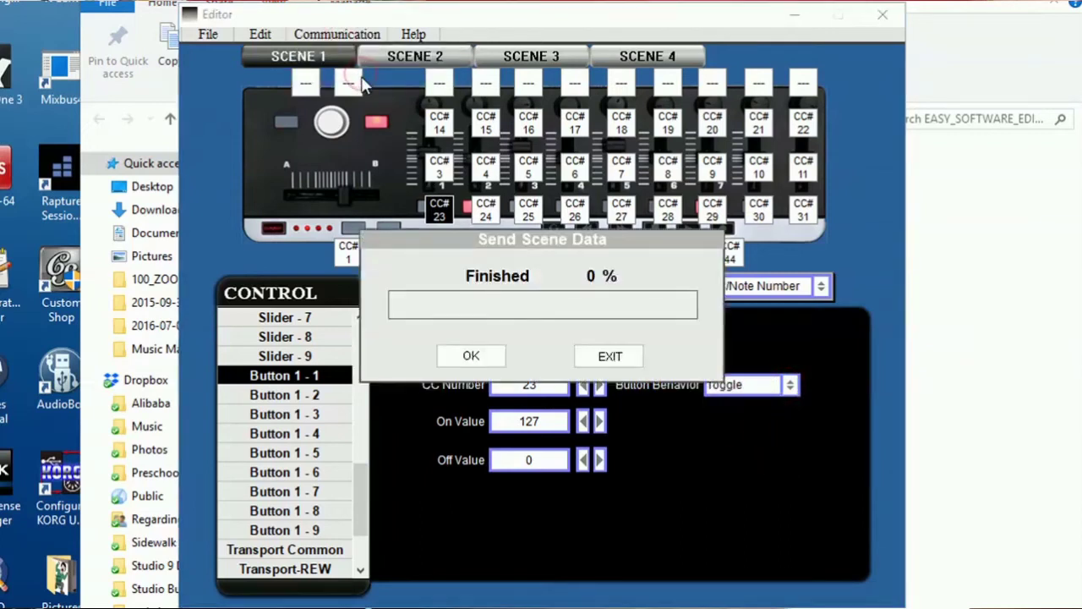
pyautogui.click(479, 356)
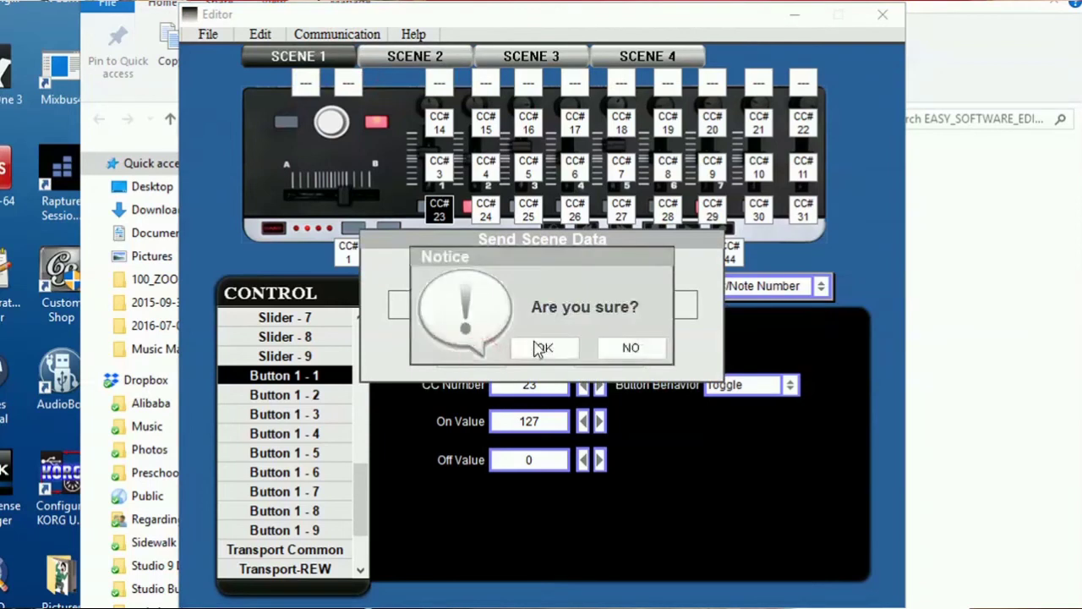
pyautogui.click(544, 349)
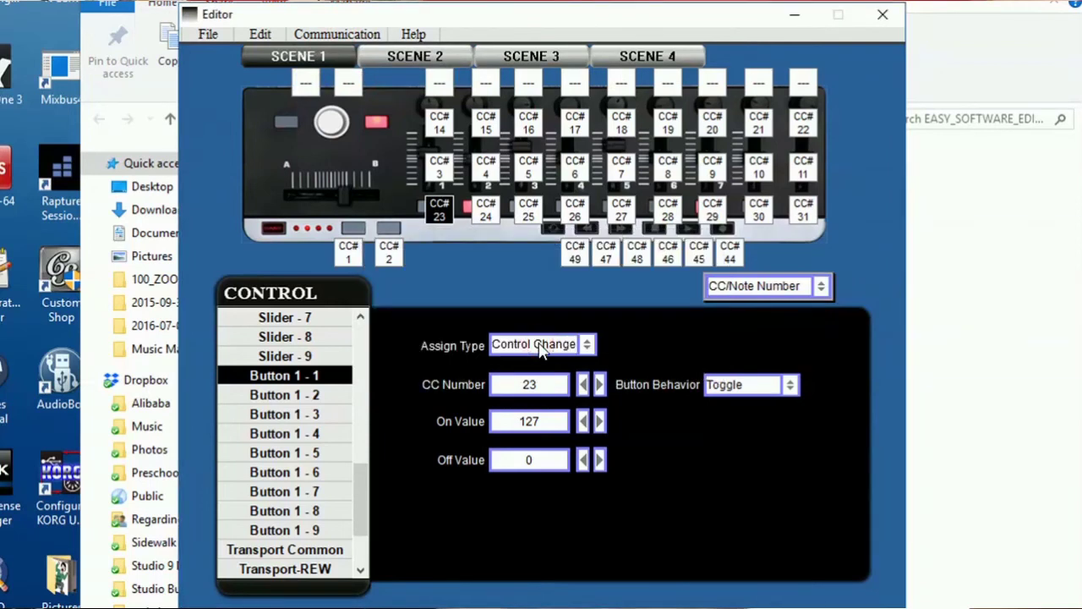